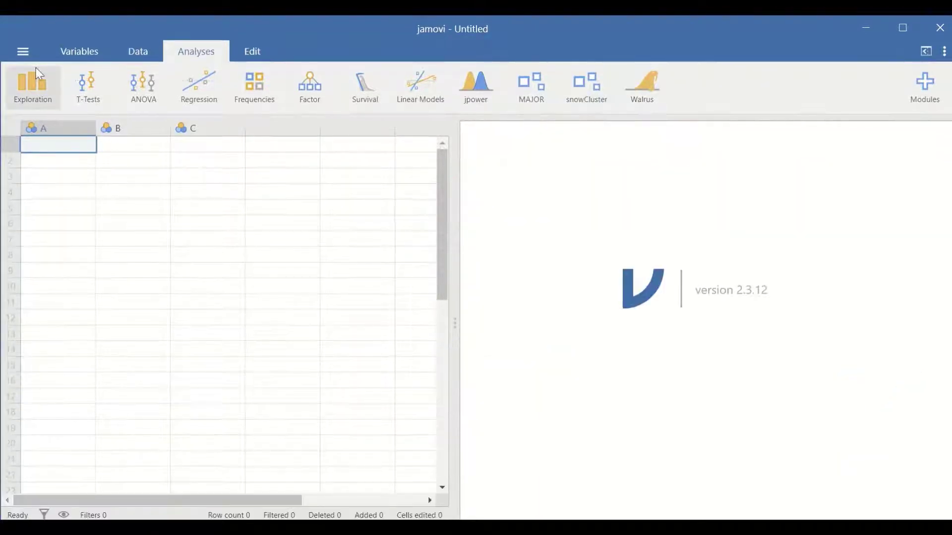
- Open the 'K Means Ckuster analysis in SPSS-final' data file with its 3000 rows
left_click(25, 52)
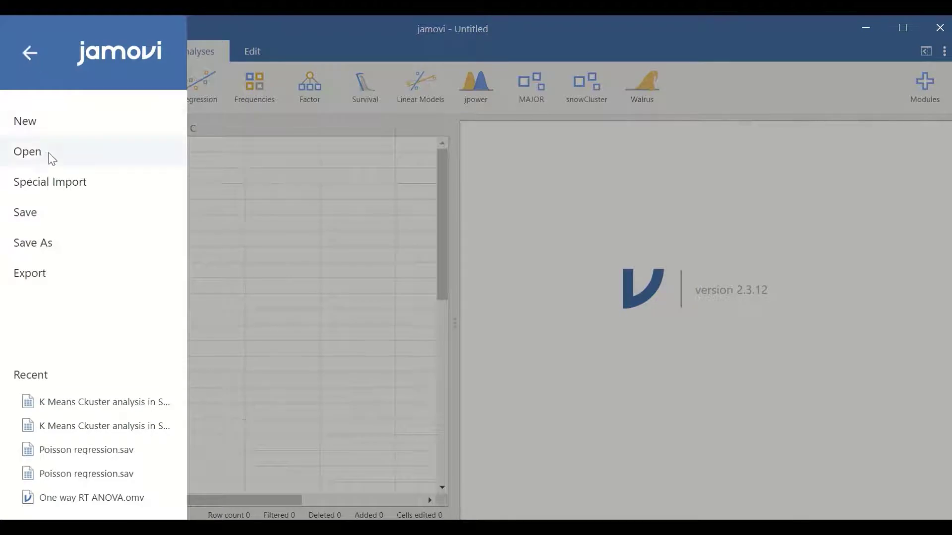
left_click(48, 153)
left_click(501, 42)
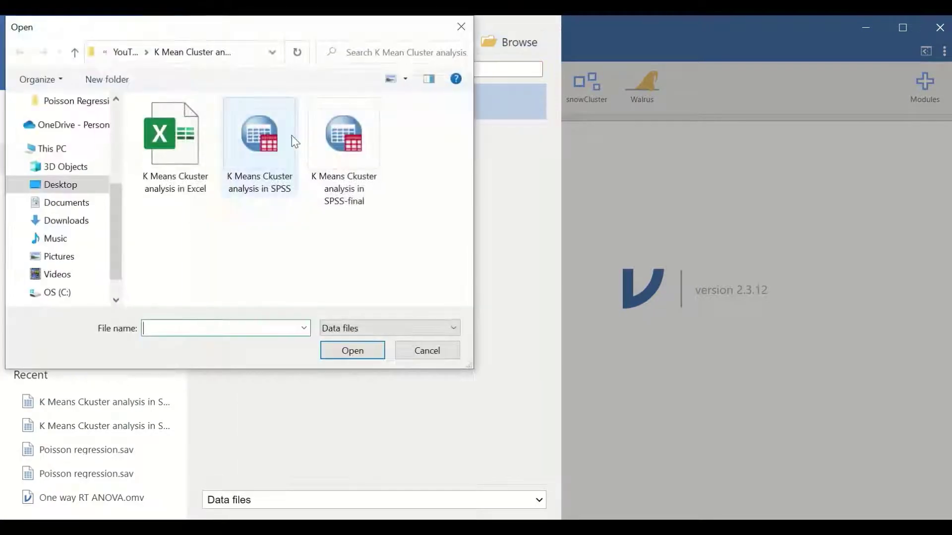
double_click(325, 168)
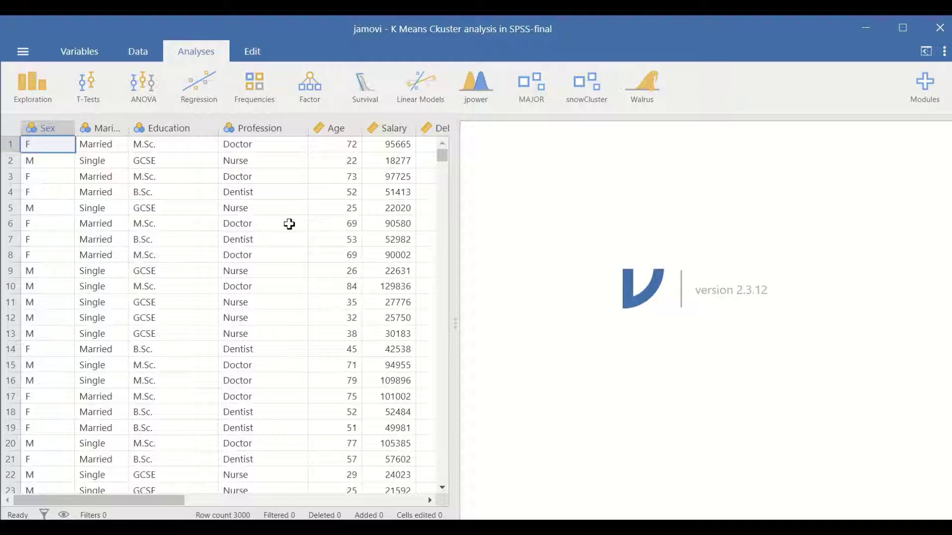
- Scroll to the last row, return to row 1, and widen the data grid to show all ten columns
left_click_drag(442, 158, 419, 478)
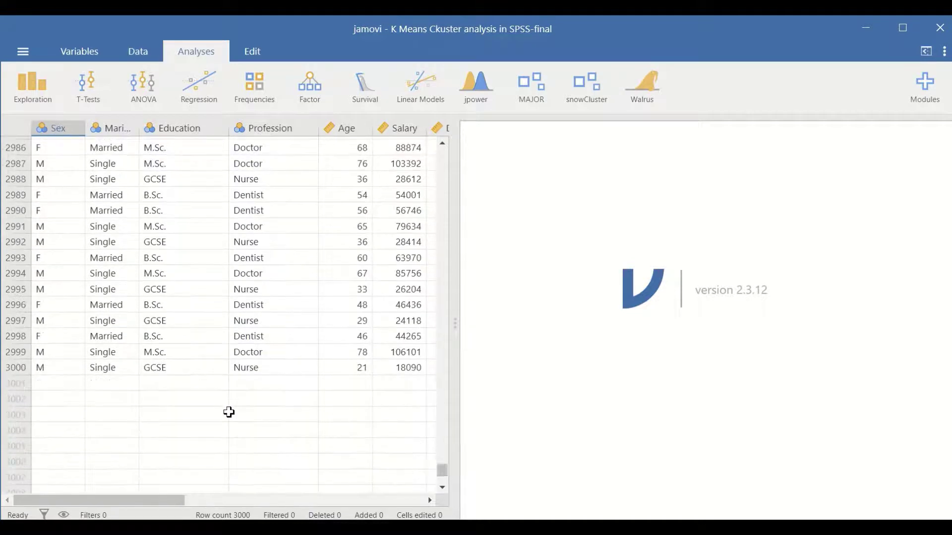
key("ctrl+Home")
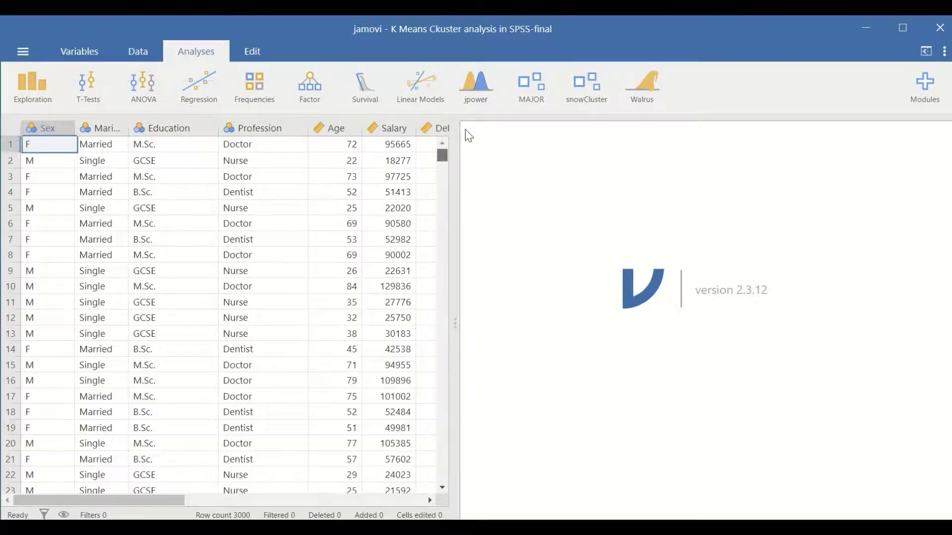
left_click_drag(460, 320, 850, 359)
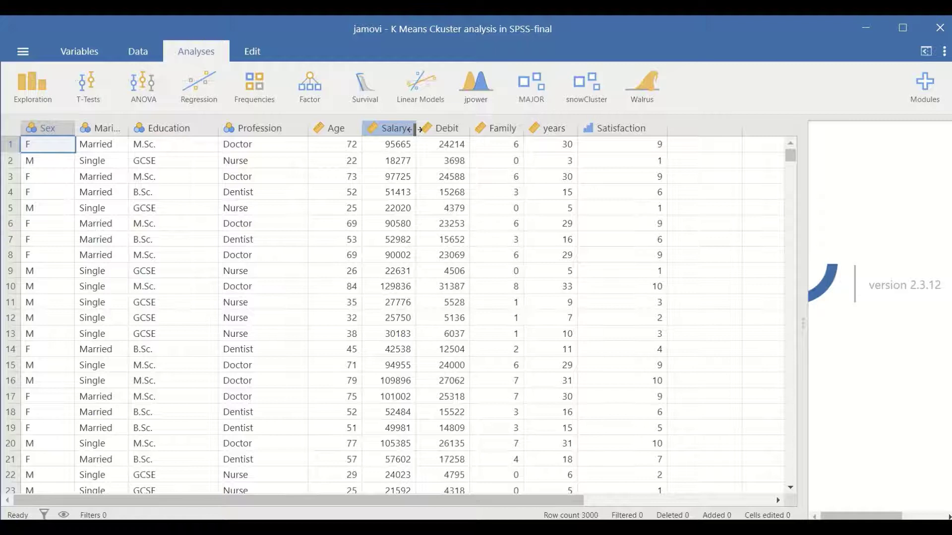
- Widen the Salary column slightly by moving its right border
left_click_drag(415, 129, 423, 130)
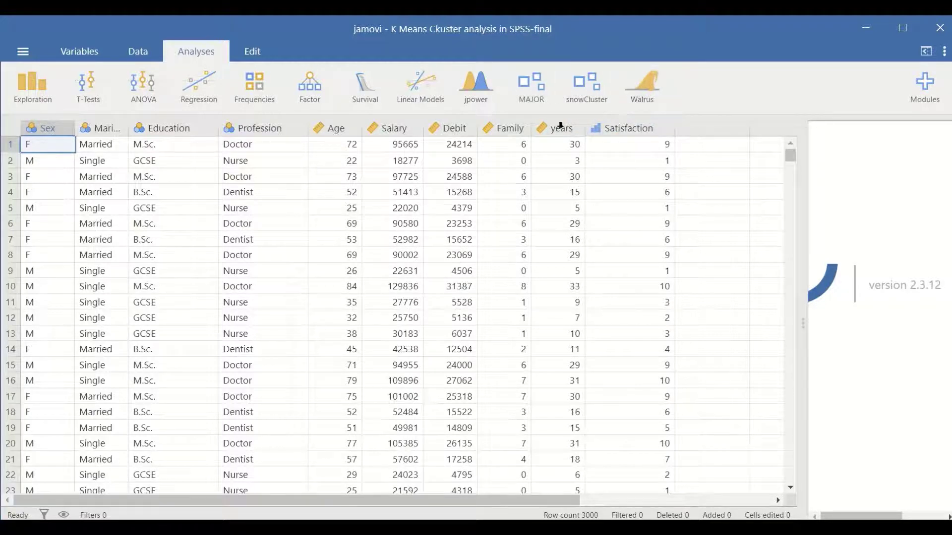
- Check the installed modules, then start a snowCluster K-means clustering analysis
left_click(923, 96)
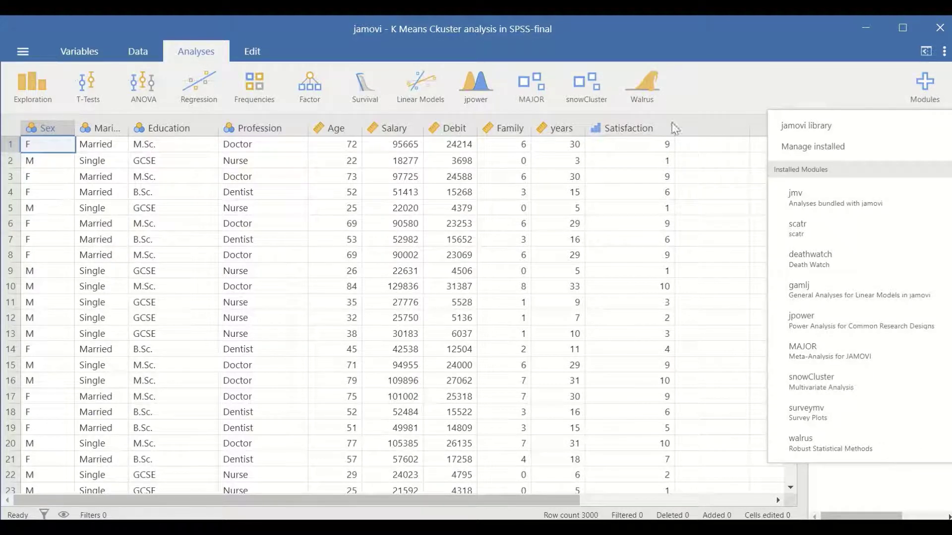
left_click(806, 87)
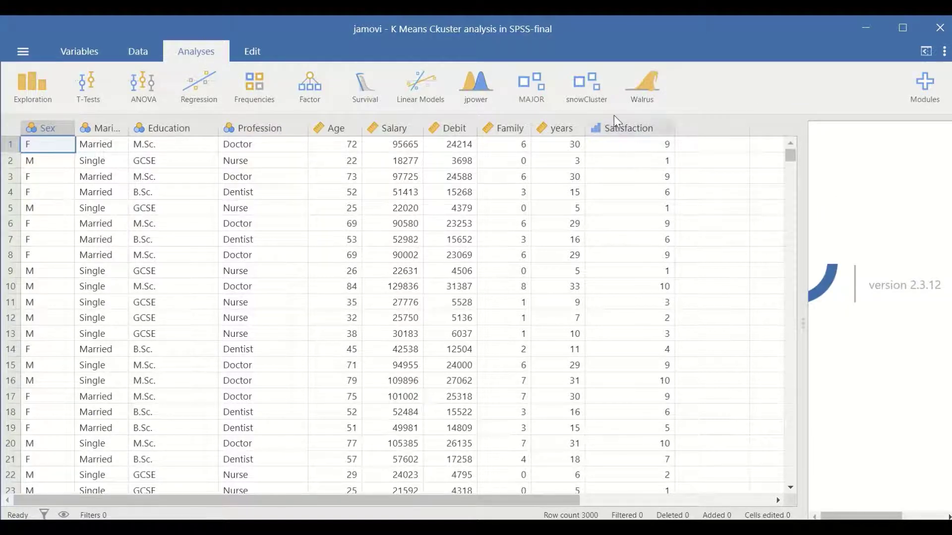
left_click(600, 93)
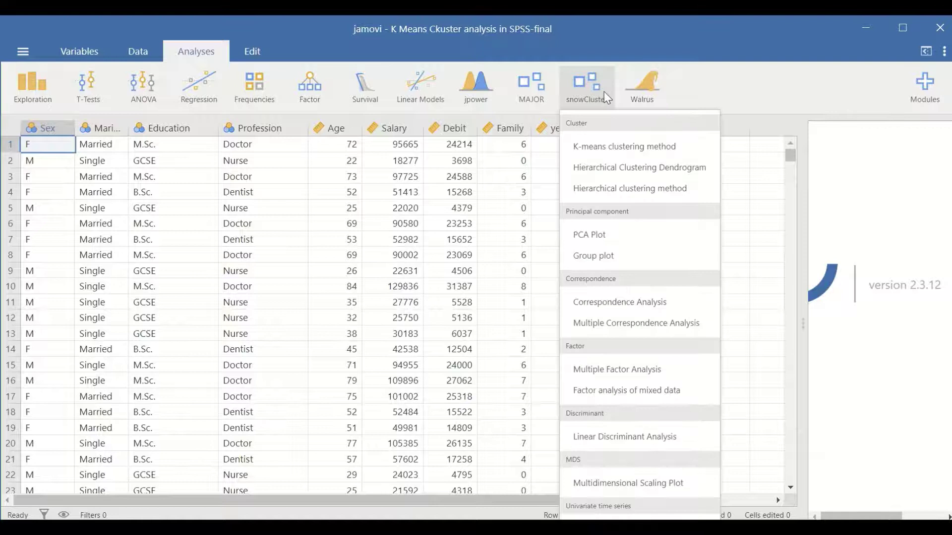
left_click(616, 150)
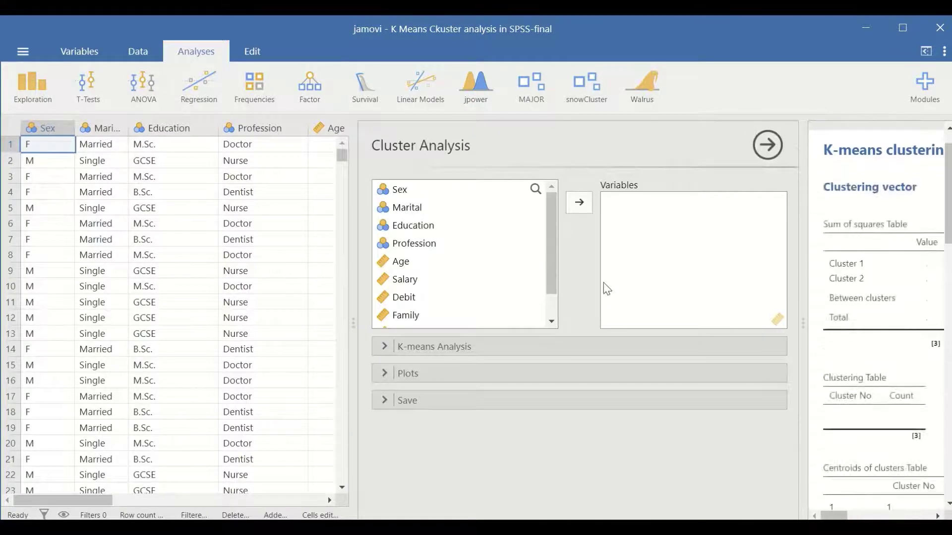
- Cluster on Age, Salary, Debit, Family, years and Satisfaction with the variables standardized
left_click(347, 313)
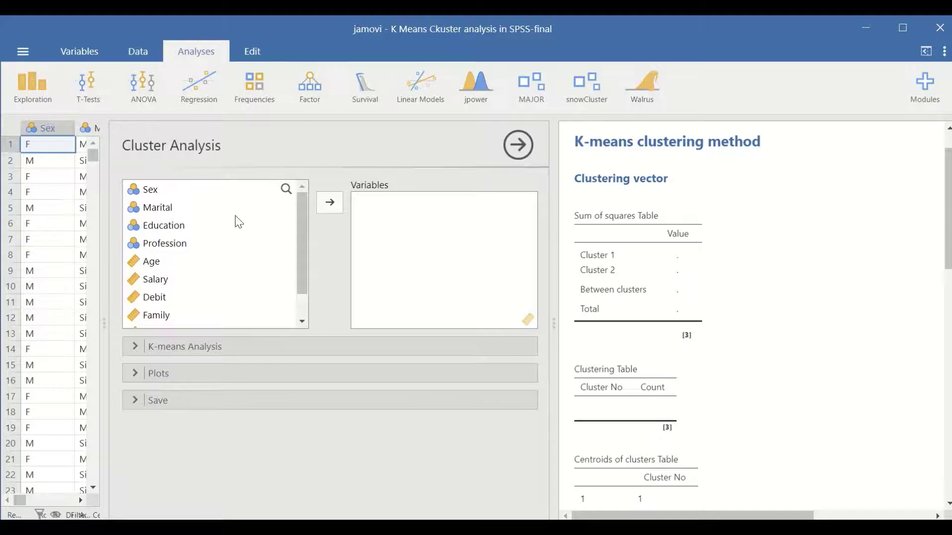
left_click(155, 260)
left_click(158, 282, "shift")
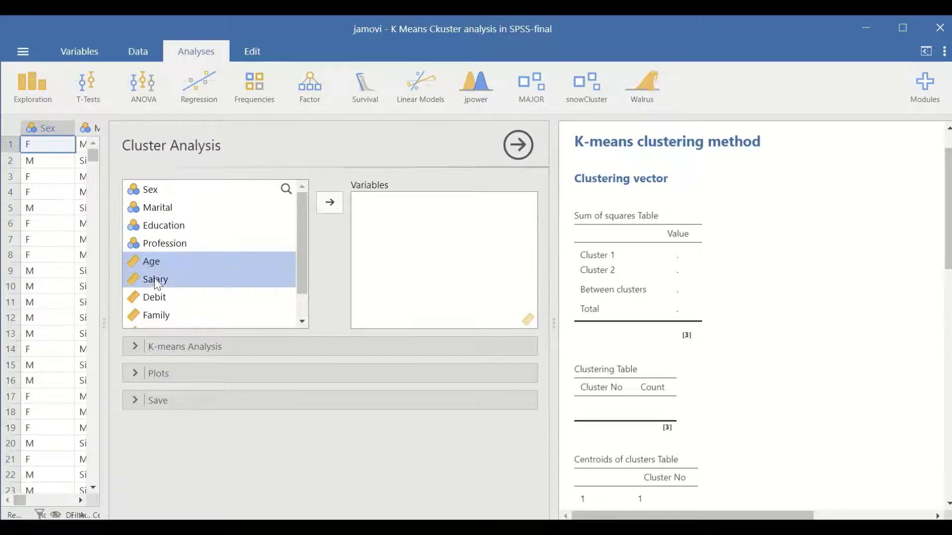
left_click(161, 302, "shift")
left_click(158, 320, "shift")
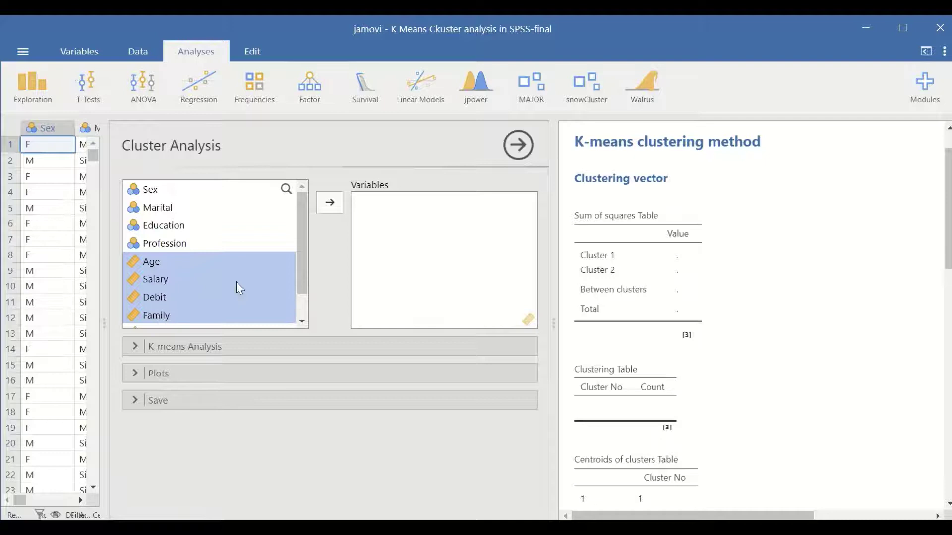
scroll(266, 267, "down", 1)
left_click(160, 308, "shift")
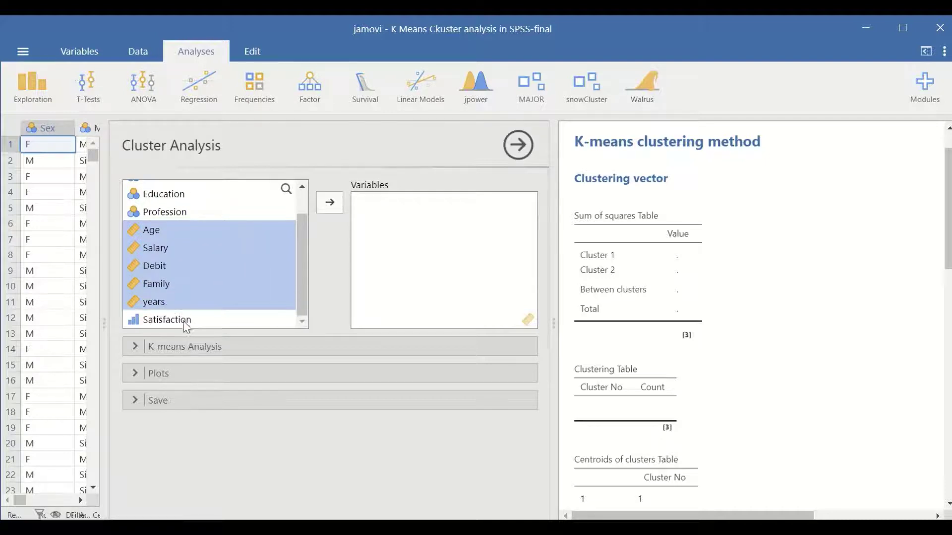
left_click(167, 321, "shift")
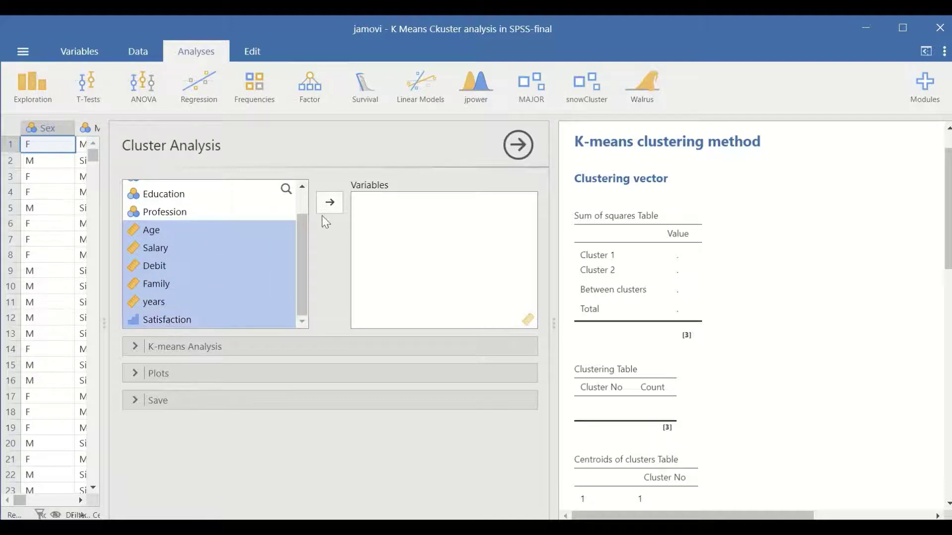
left_click(331, 204)
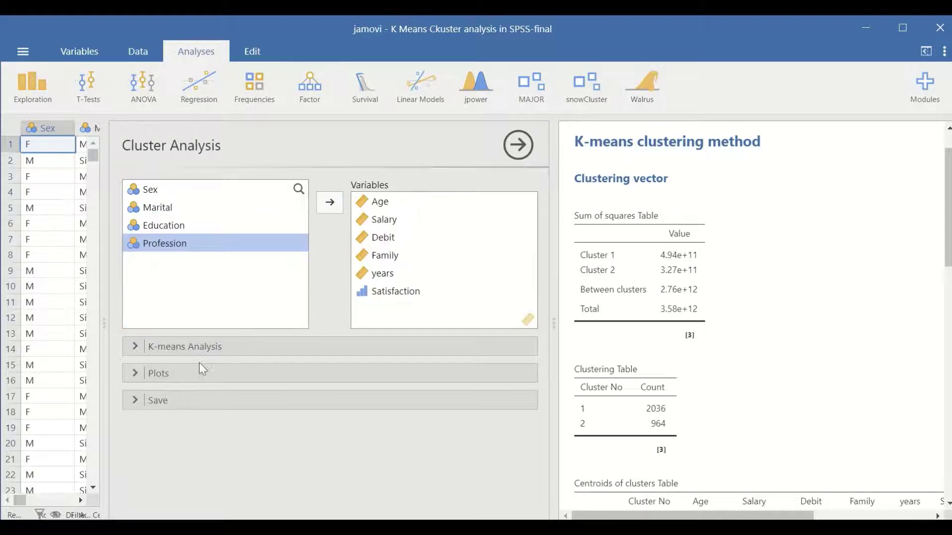
left_click(192, 346)
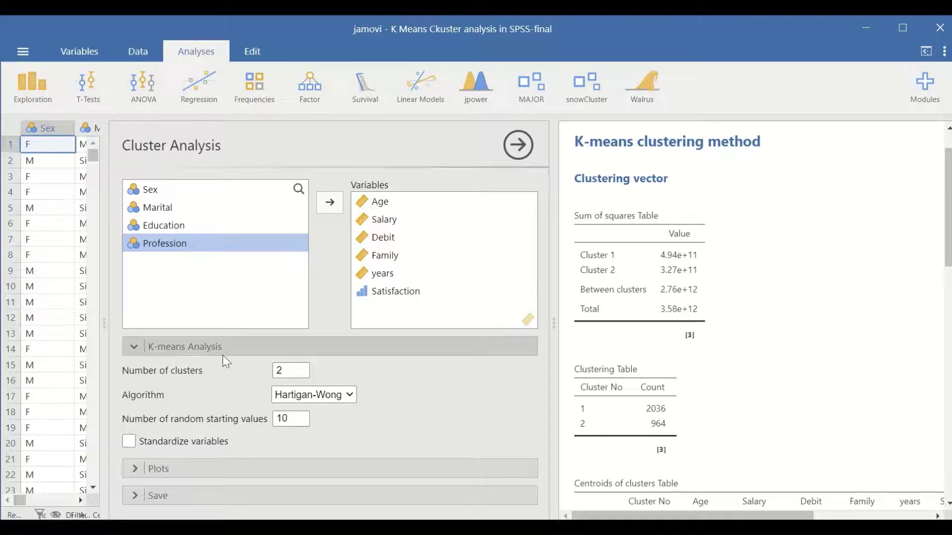
left_click(148, 441)
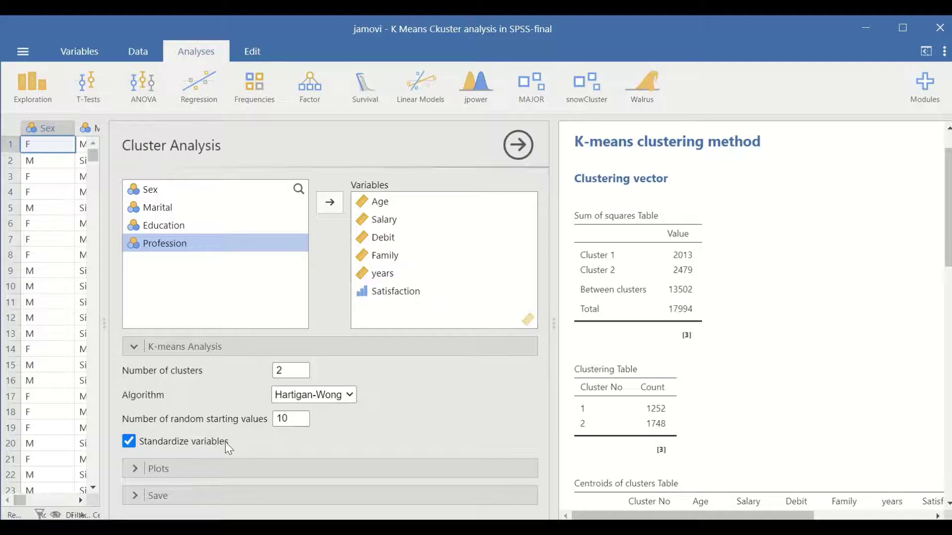
- Set the number of clusters to 3, giving groups of 1092, 926 and 982 cases
double_click(281, 370)
left_click_drag(280, 371, 287, 375)
type("3")
left_click(165, 496)
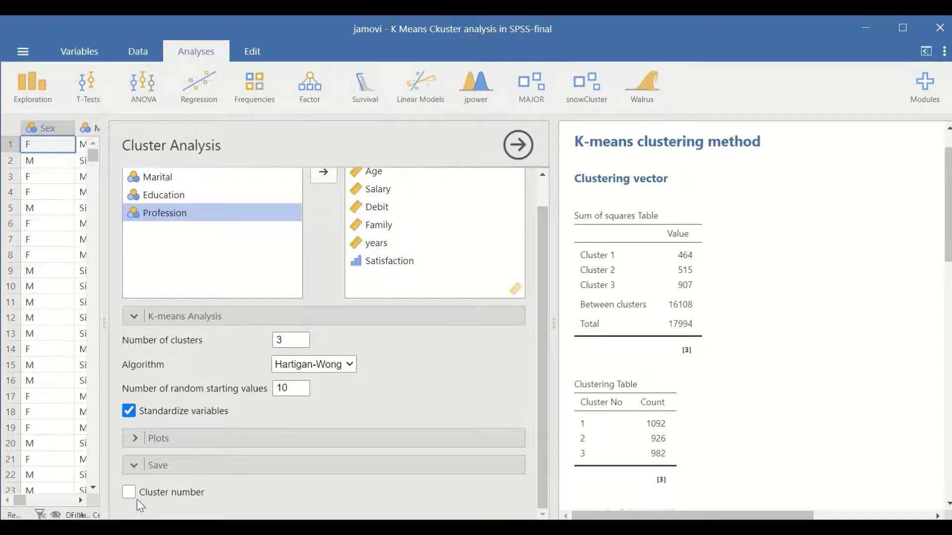
- Save each case's cluster number as a new variable and bring the data spreadsheet back into view
left_click(130, 494)
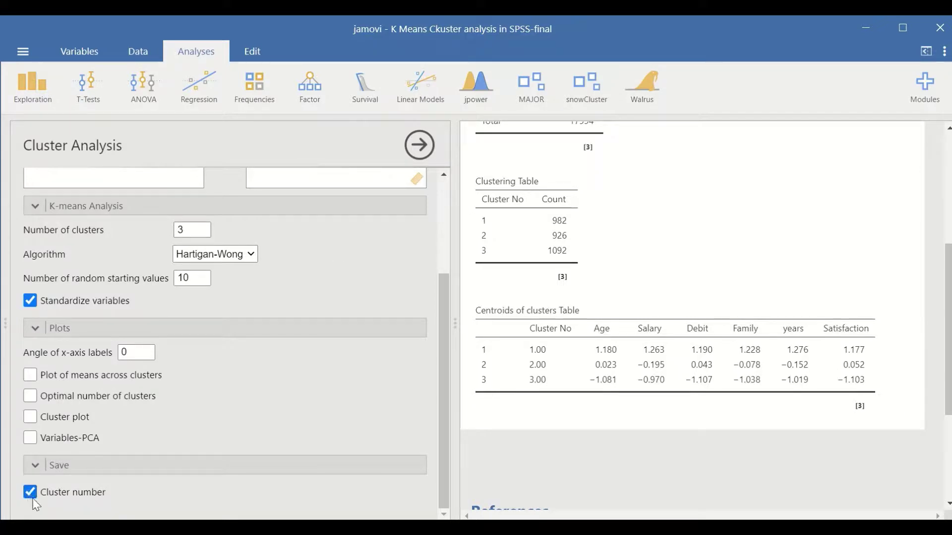
left_click(6, 324)
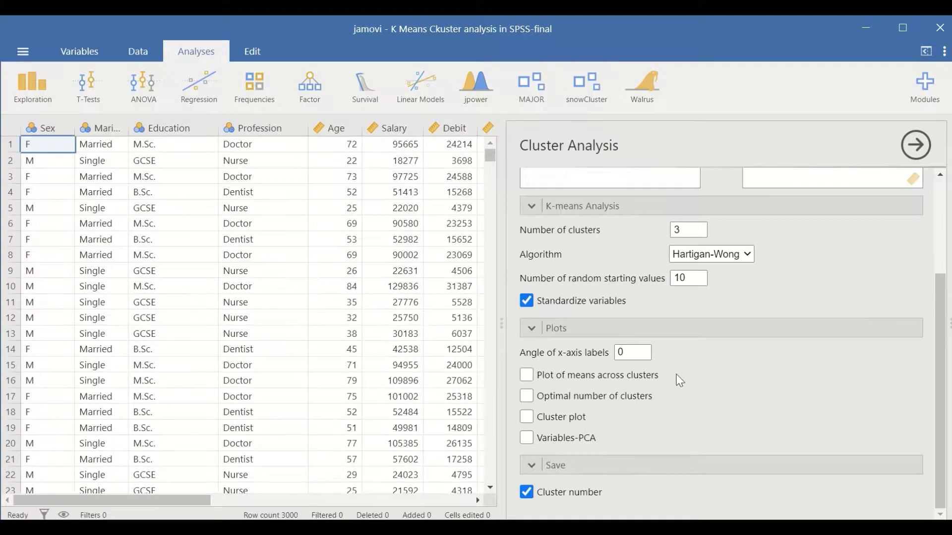
- Scroll the data sheet sideways to inspect the new Clustering column with cluster numbers 1–3
left_click_drag(90, 502, 262, 504)
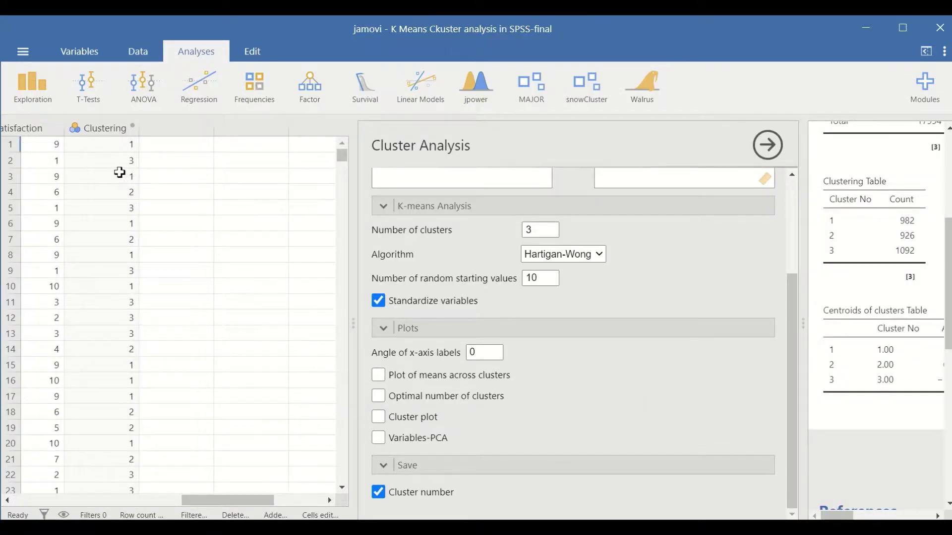
left_click(353, 325)
left_click_drag(186, 500, 18, 498)
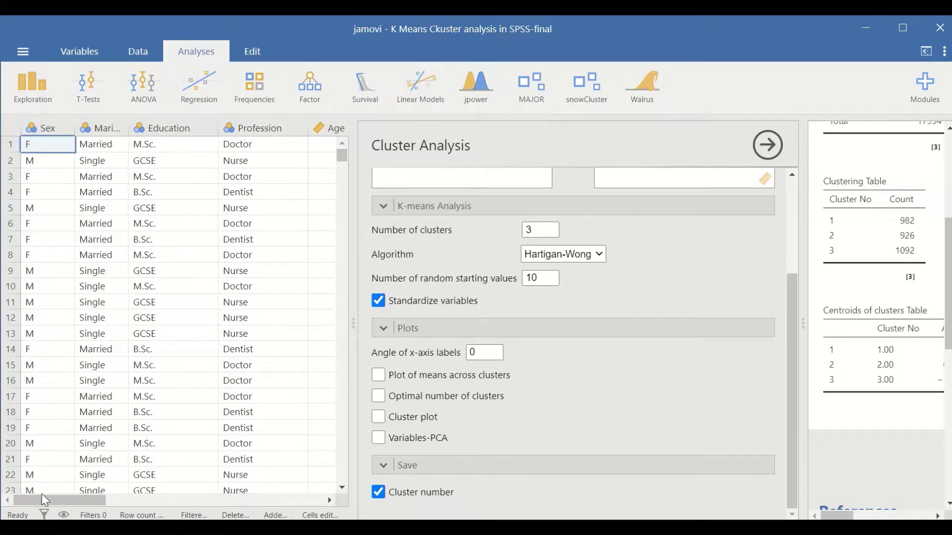
left_click_drag(54, 499, 43, 464)
left_click_drag(67, 498, 257, 504)
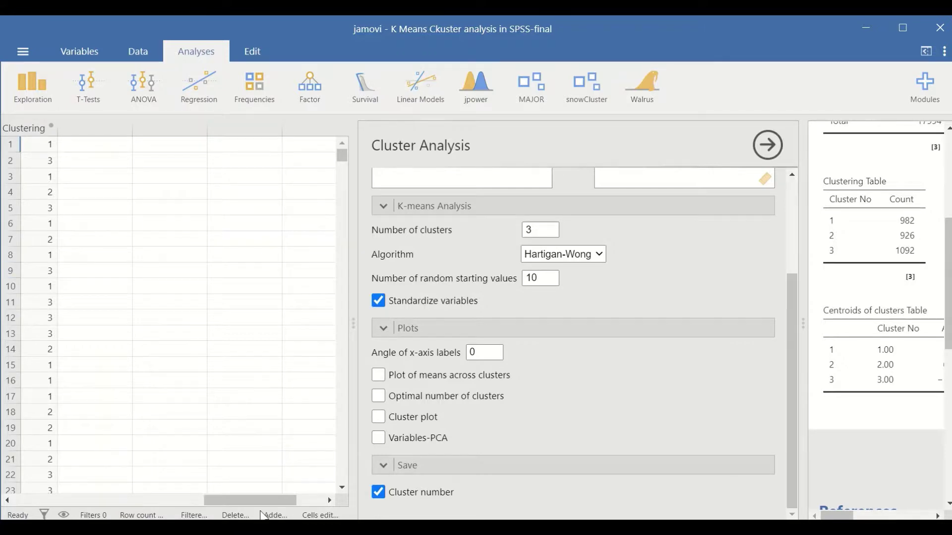
left_click_drag(266, 492, 74, 498)
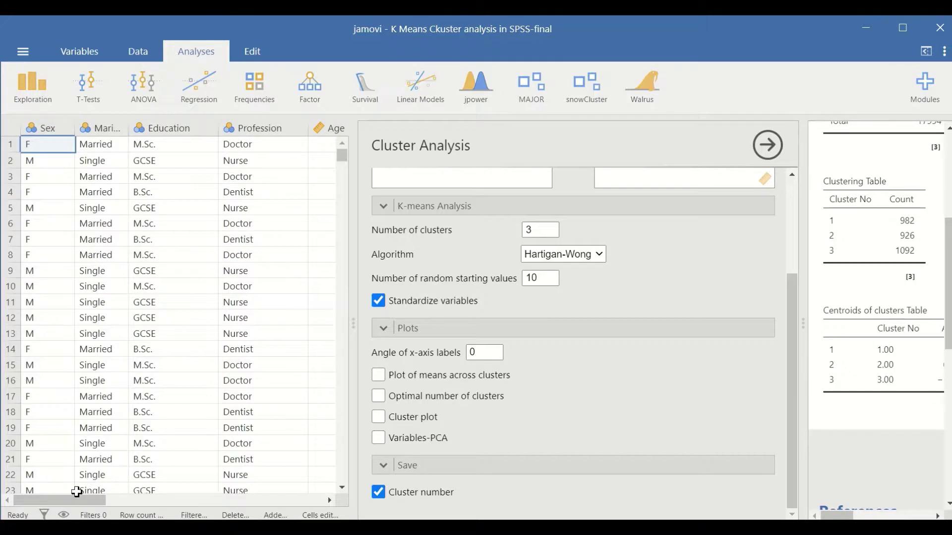
left_click_drag(84, 499, 261, 505)
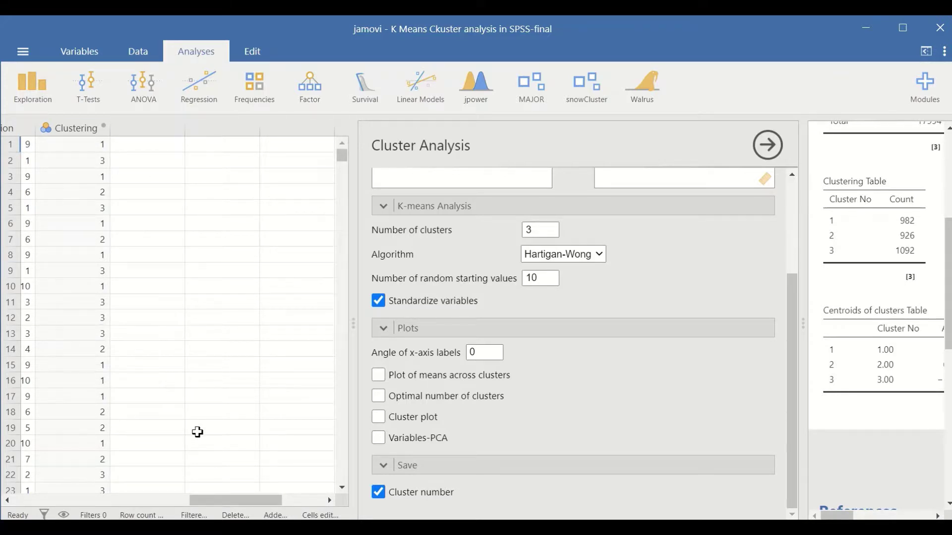
- Narrow the data pane so the K-means options and results show again
left_click_drag(353, 324, 90, 321)
scroll(466, 254, "up", 1)
scroll(466, 254, "up", 3)
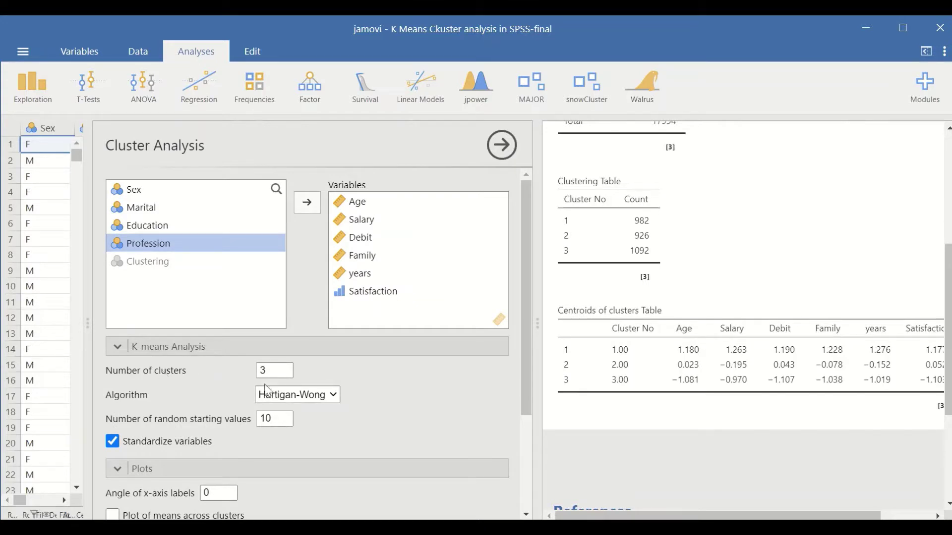
- Change the number of clusters to 4 and review the groups of 903, 1054, 524 and 519 cases
double_click(275, 370)
mouse_move(276, 370)
left_mouse_down()
mouse_move(261, 363)
mouse_move(291, 373)
left_mouse_up()
type("4")
scroll(742, 391, "up", 2)
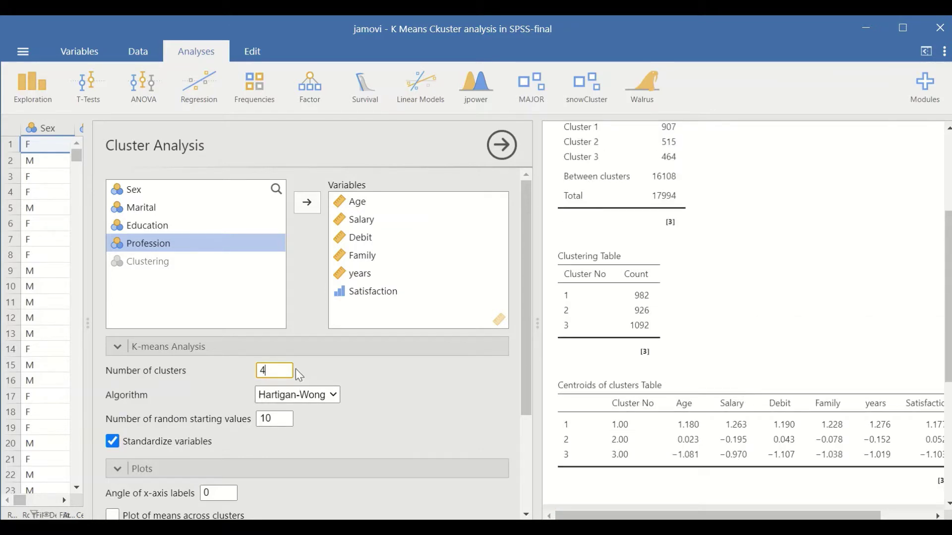
key("Return")
scroll(704, 307, "up", 2)
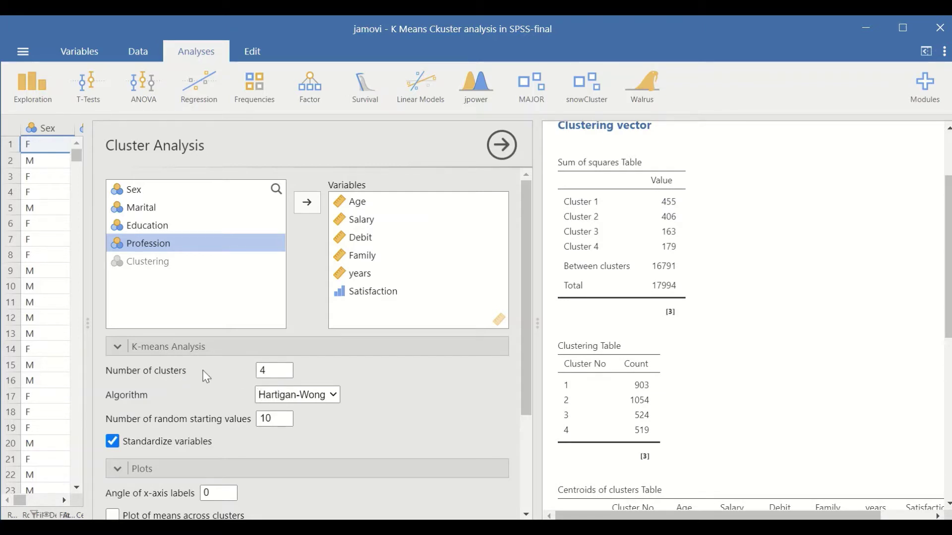
scroll(697, 392, "down", 1)
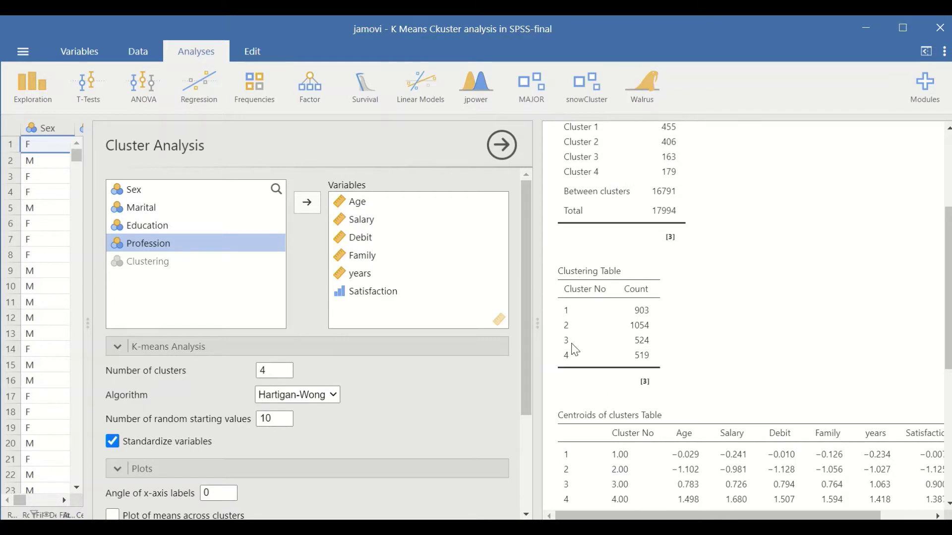
scroll(706, 394, "down", 1)
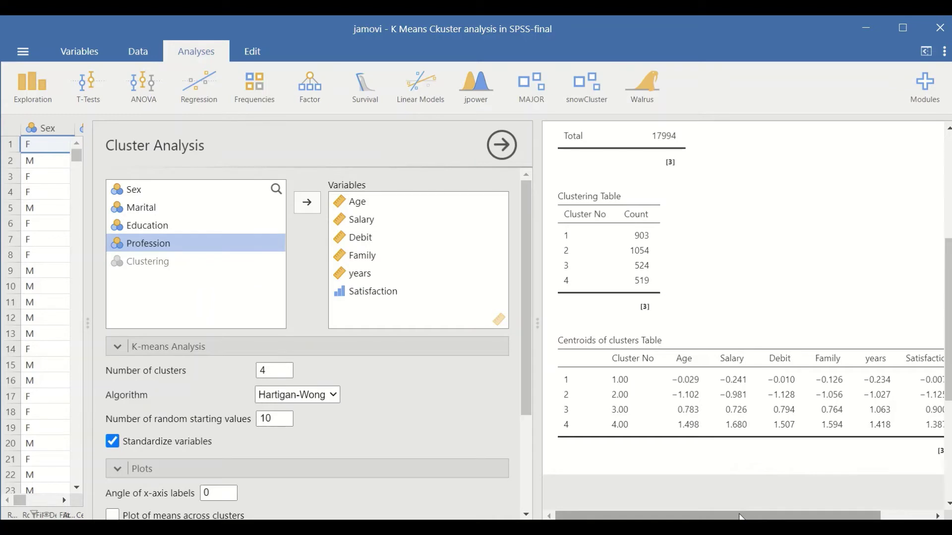
mouse_move(740, 517)
left_mouse_down()
mouse_move(790, 517)
mouse_move(740, 517)
left_mouse_up()
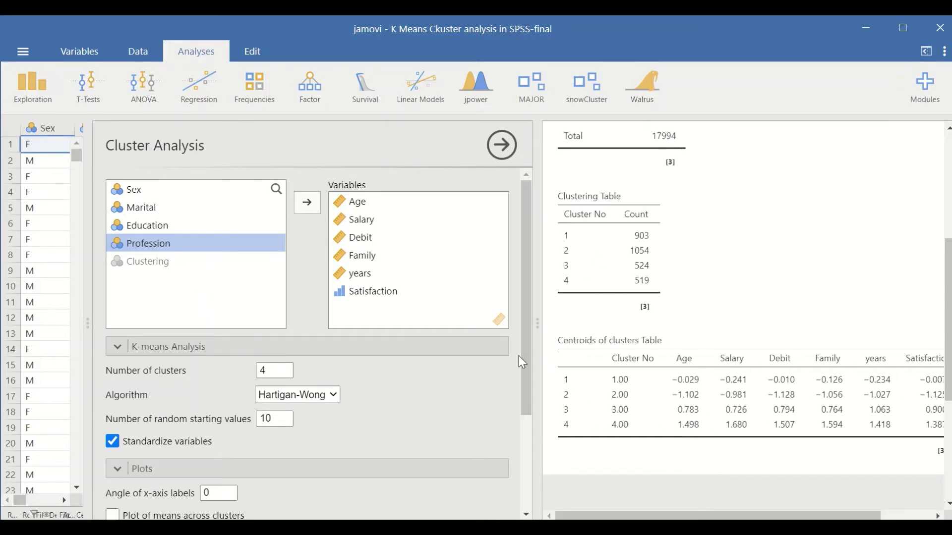